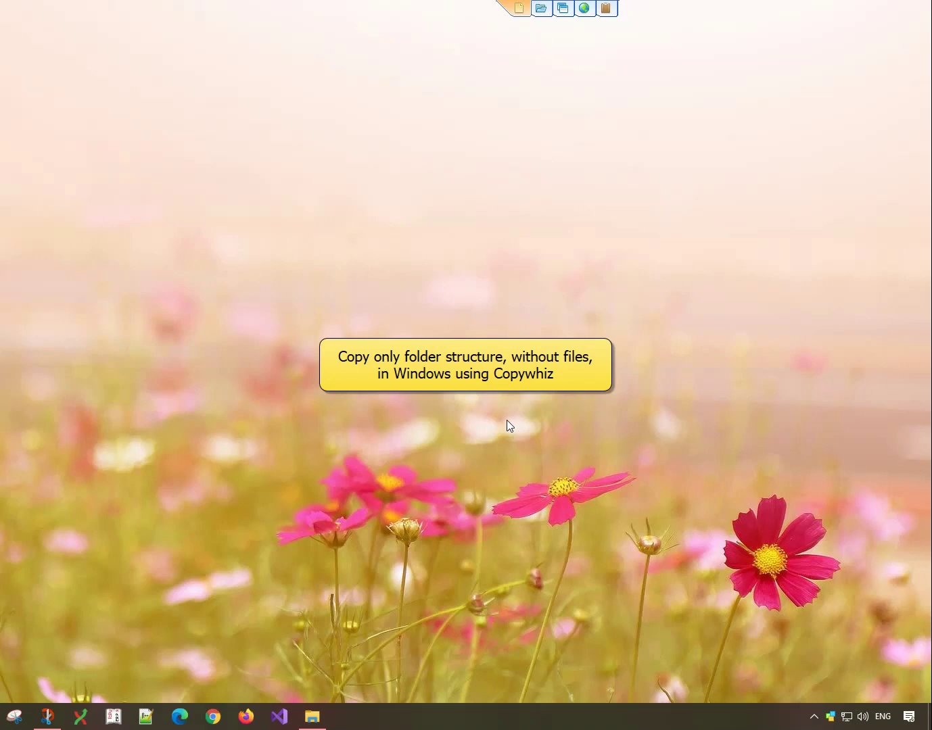
# Step: Open File Explorer and expand the Office, Project A and Personal folders in the tree
pyautogui.click(313, 718)
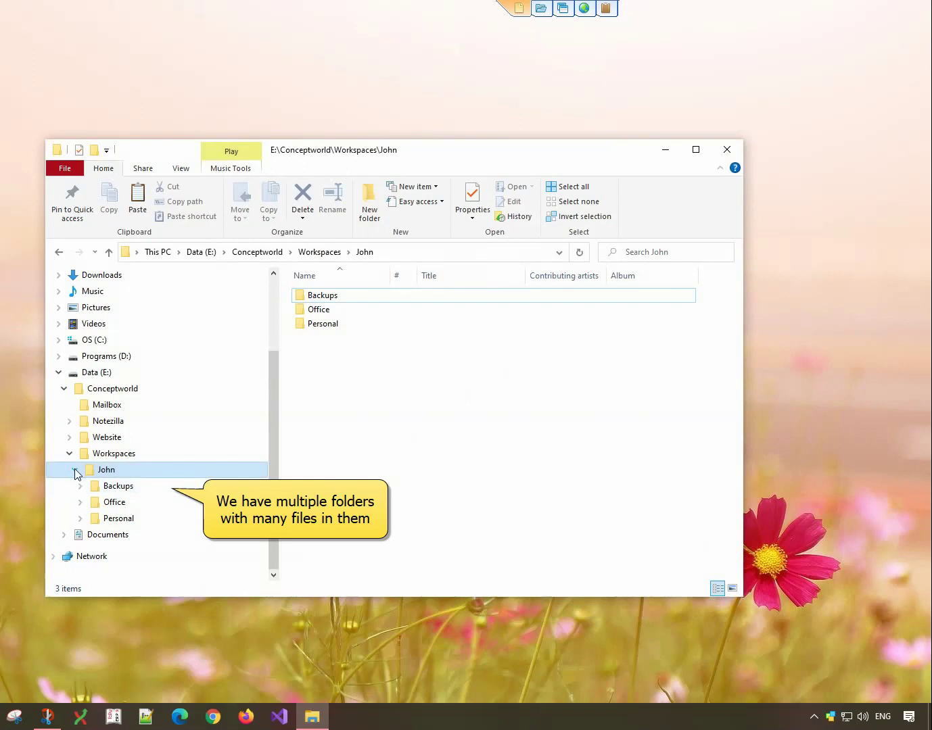
pyautogui.click(80, 501)
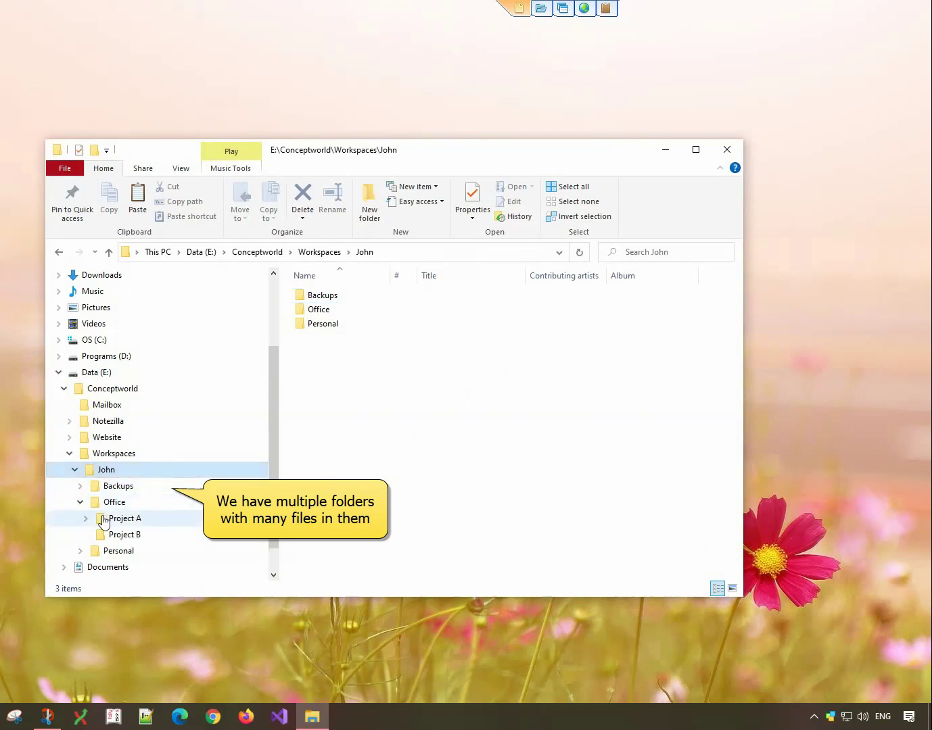
pyautogui.click(86, 518)
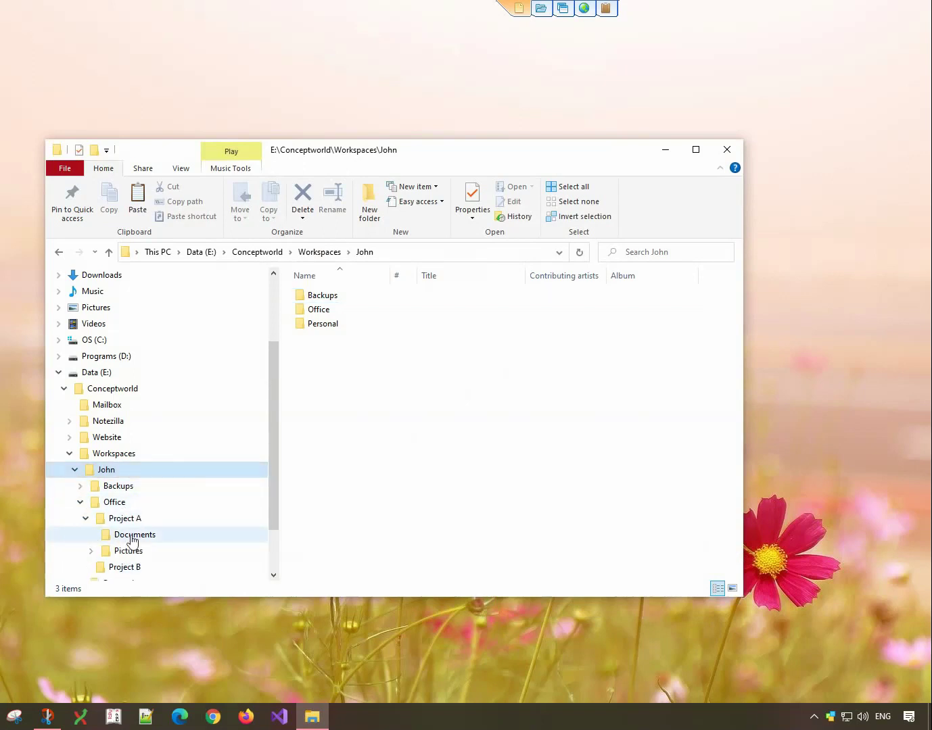
pyautogui.moveTo(272, 507); pyautogui.dragTo(274, 538)
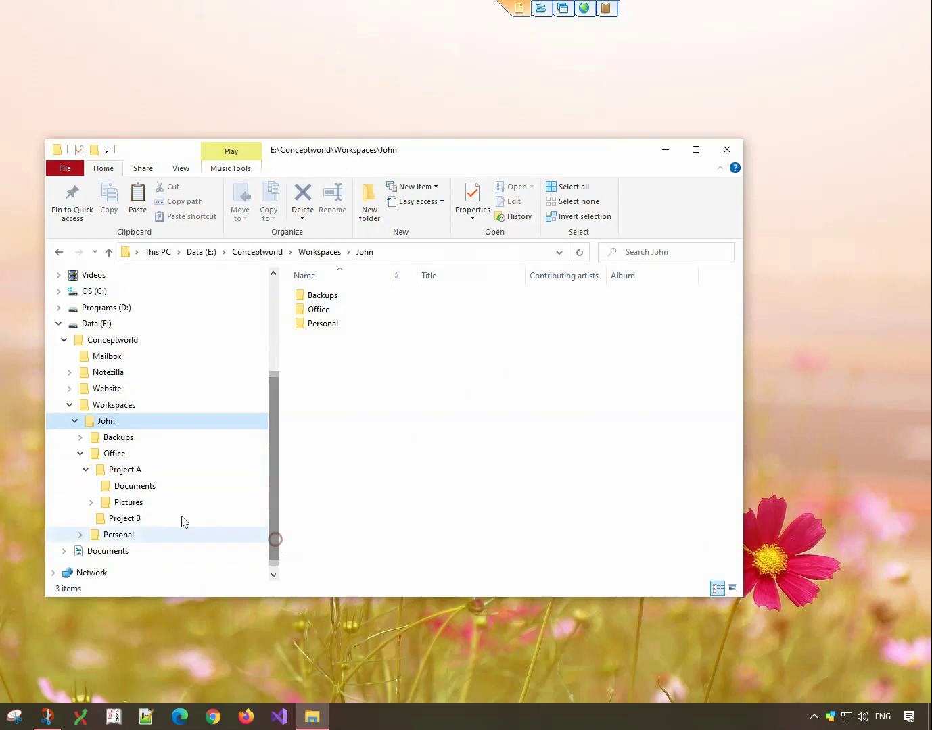
pyautogui.click(81, 536)
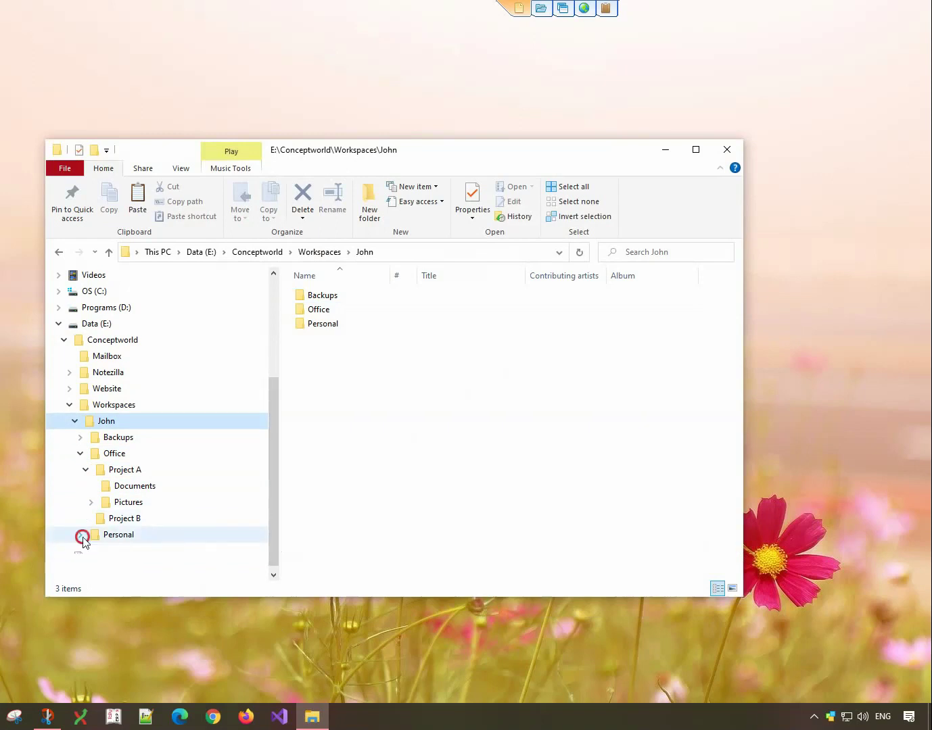
pyautogui.moveTo(272, 518); pyautogui.dragTo(274, 549)
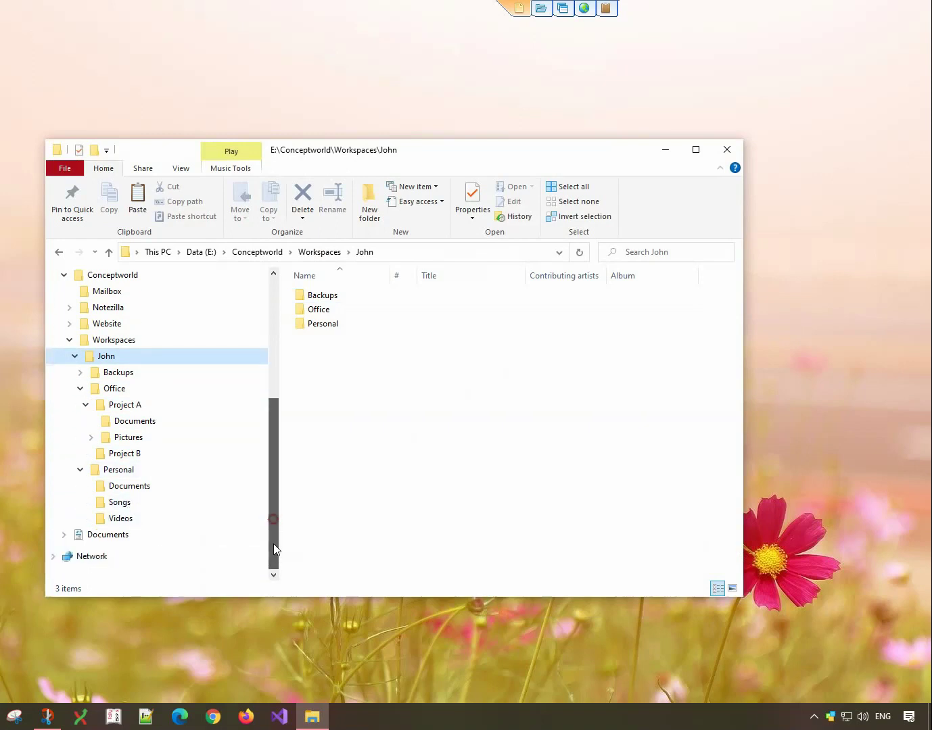
# Step: Browse Project A's Documents and Pictures, then Office, ending in the Project A folder
pyautogui.click(173, 422)
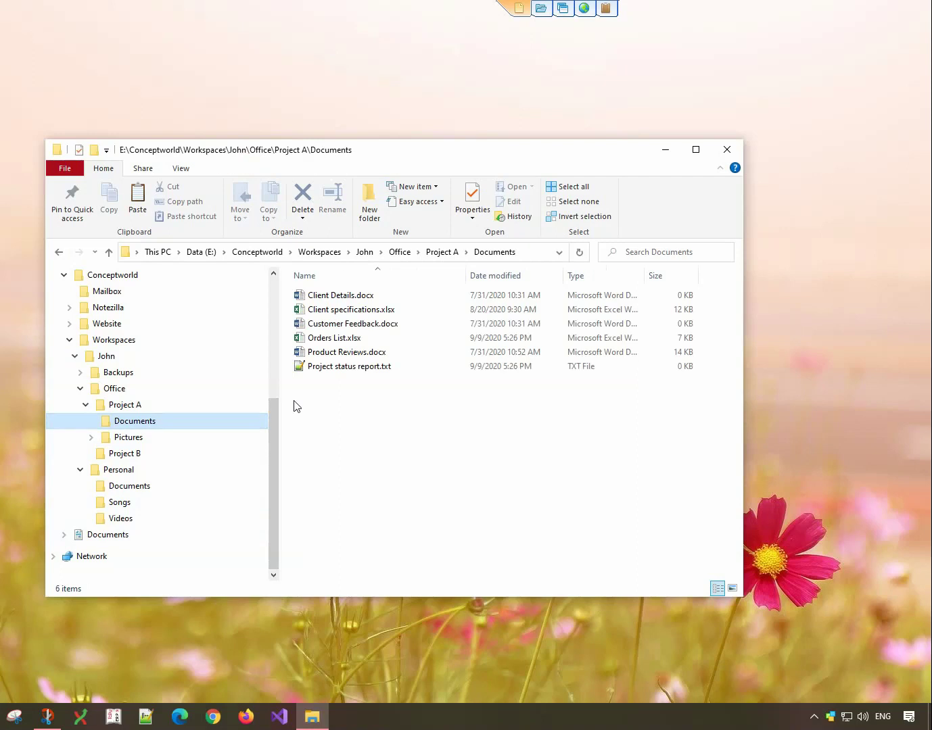
pyautogui.click(143, 439)
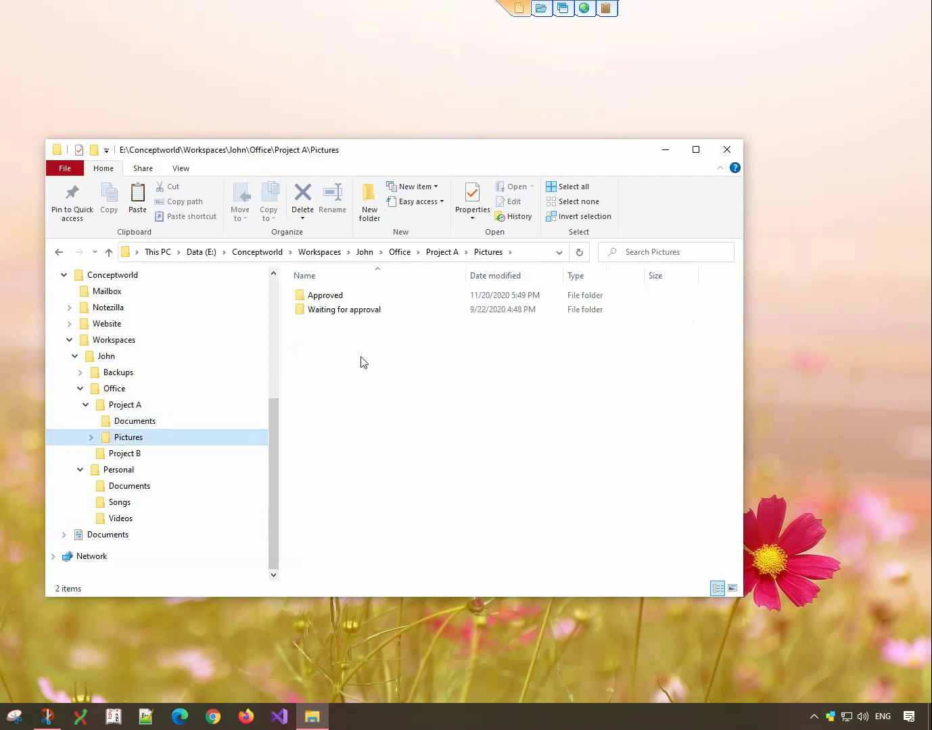
pyautogui.click(160, 390)
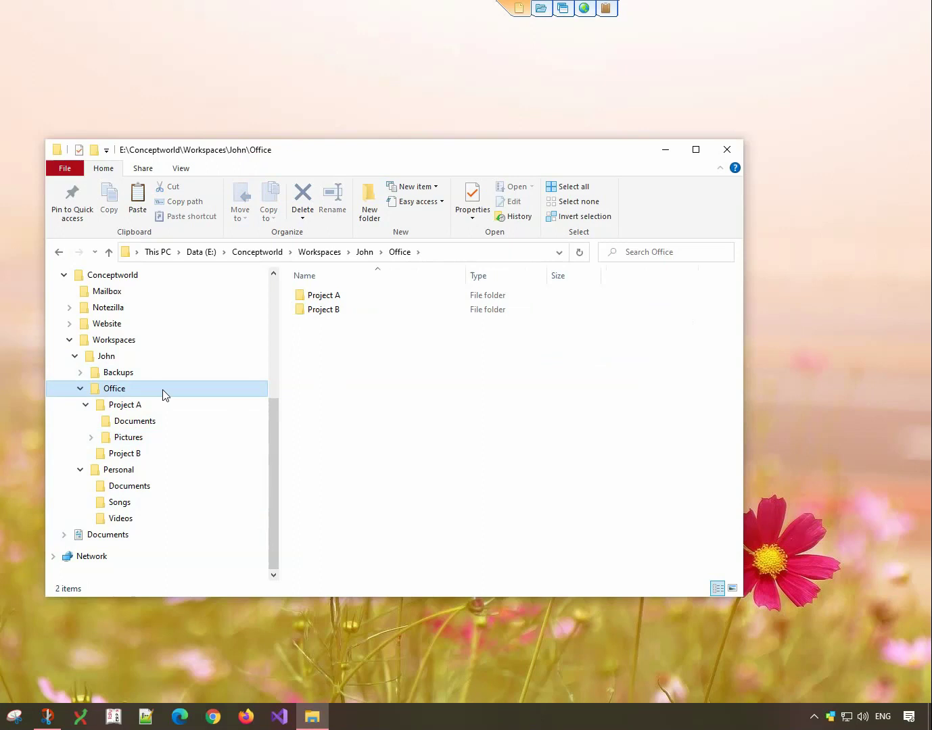
pyautogui.click(165, 405)
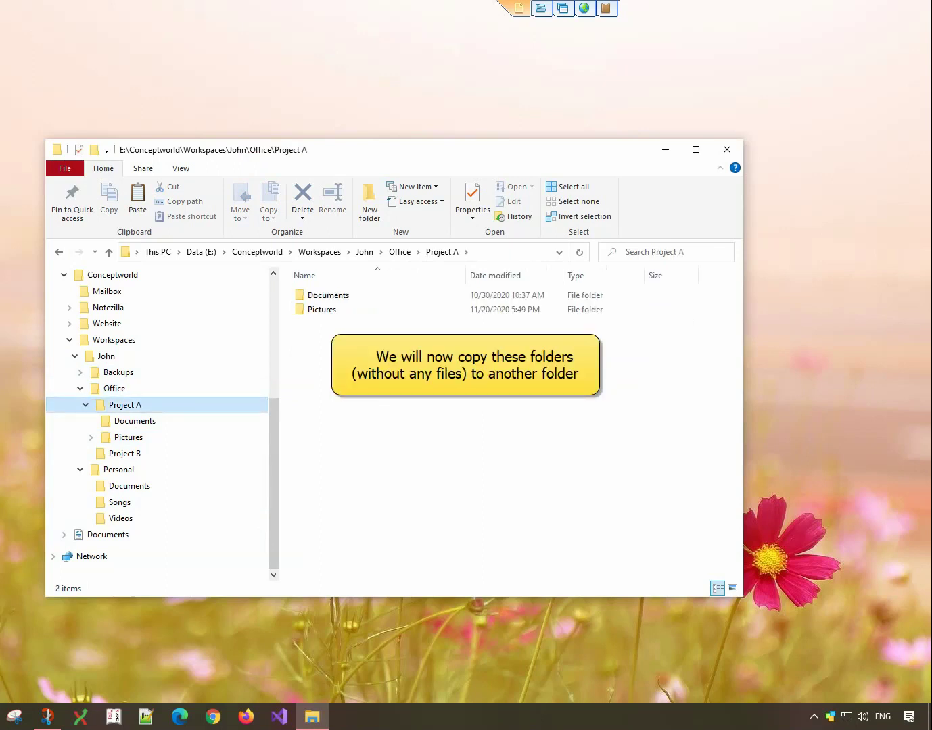
# Step: Select Project A's Documents and Pictures folders and add them with Copywhiz Copy (Add to queue)
pyautogui.moveTo(332, 335); pyautogui.dragTo(314, 277)
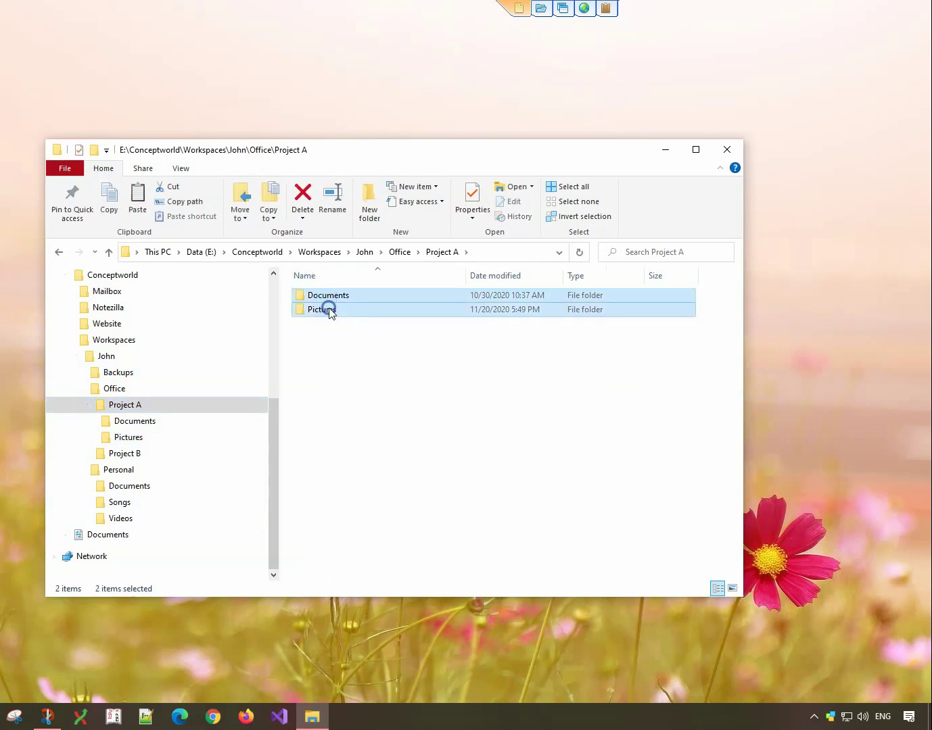
pyautogui.rightClick(329, 311)
pyautogui.moveTo(407, 441)
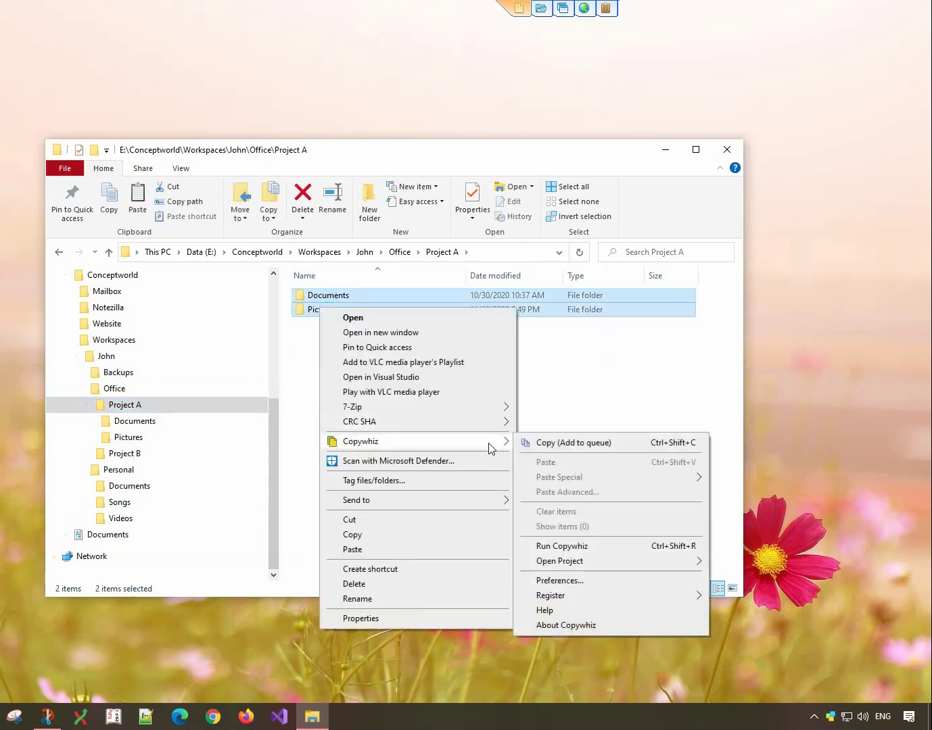
pyautogui.click(578, 446)
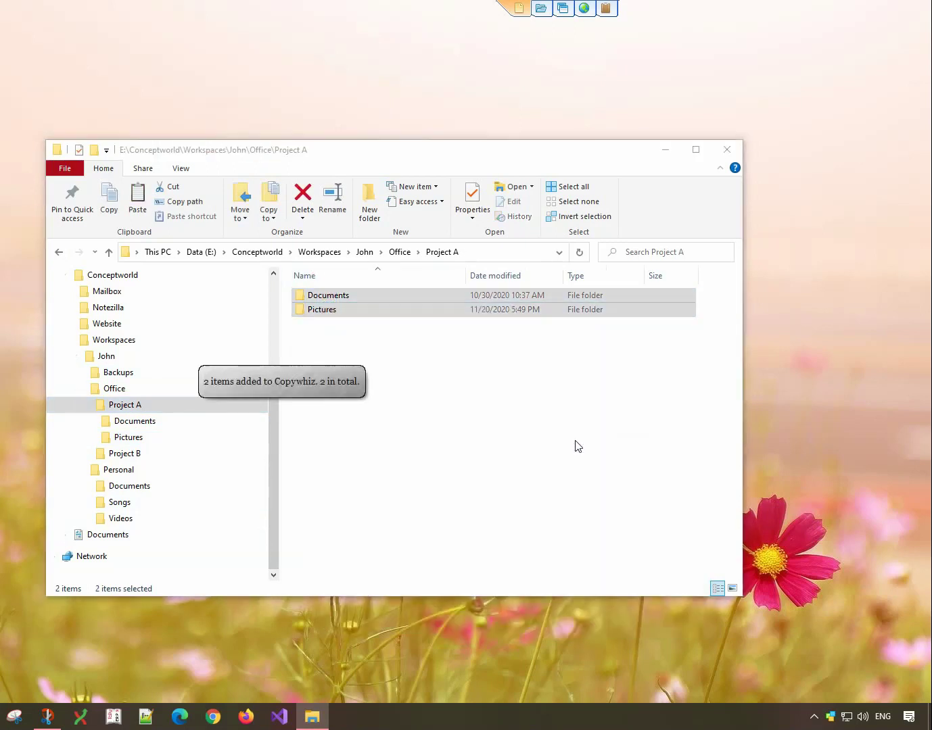
# Step: Go to the empty Project B folder and launch Copywhiz Paste Advanced there
pyautogui.click(195, 457)
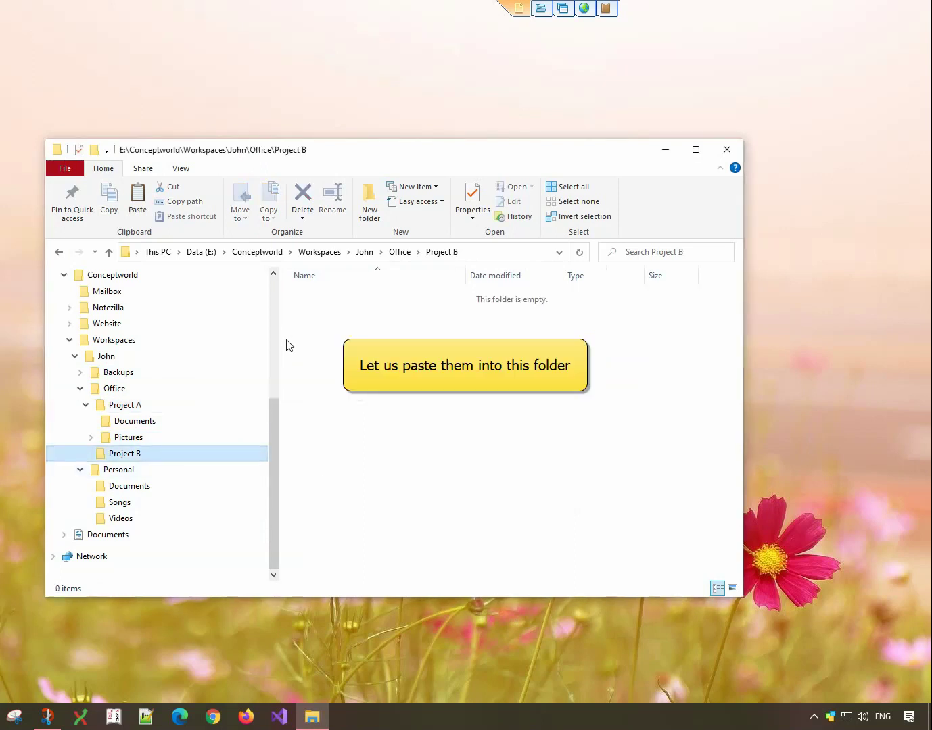
pyautogui.rightClick(315, 311)
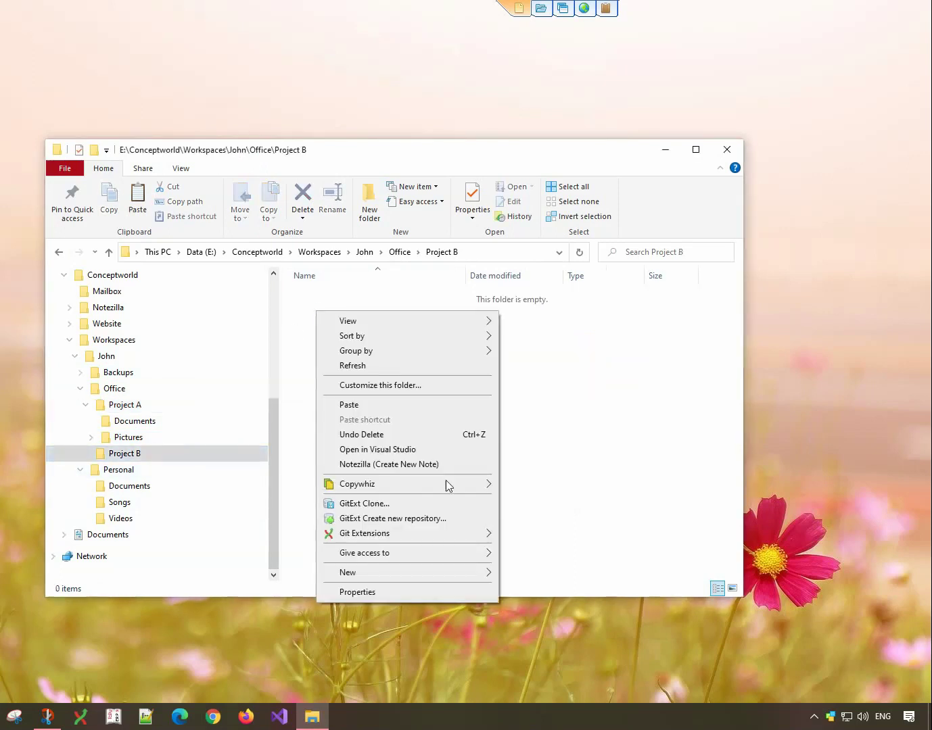
pyautogui.moveTo(356, 484)
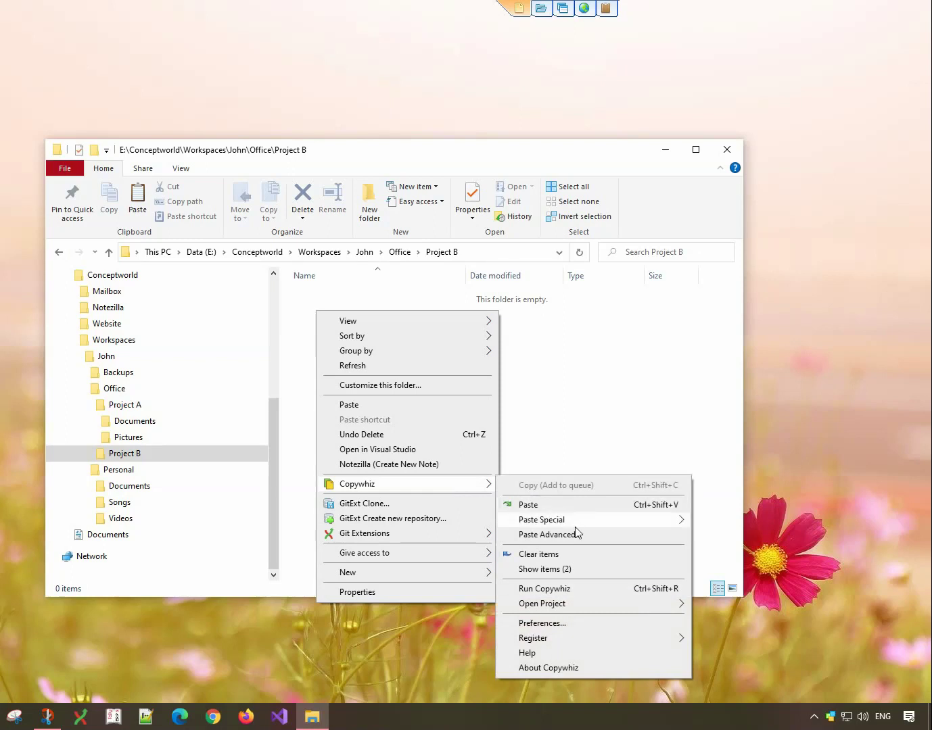
pyautogui.click(578, 535)
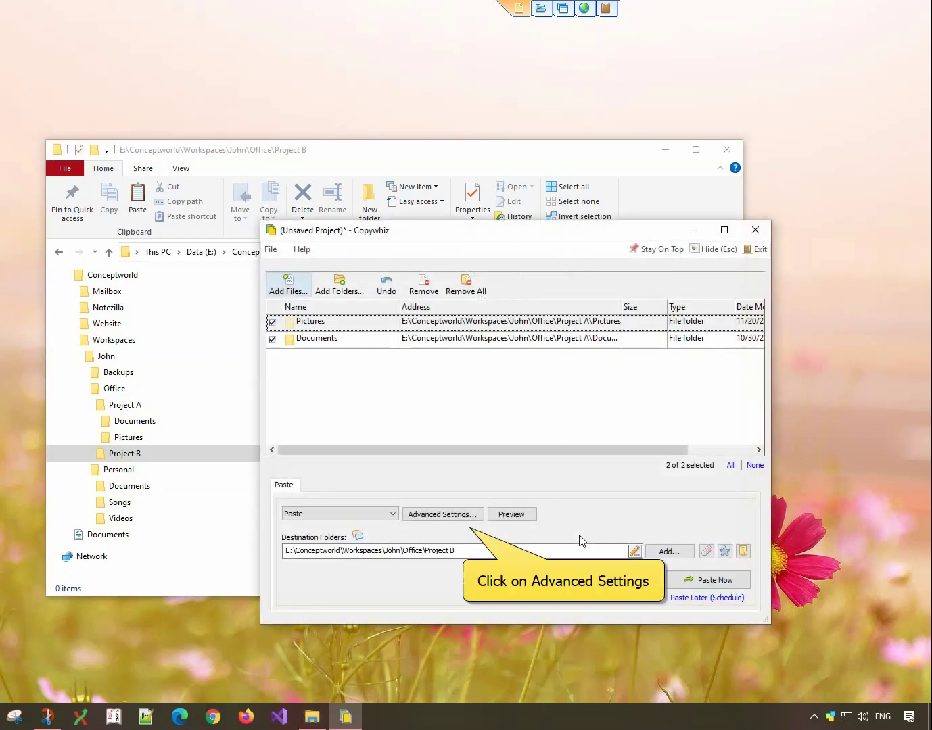
# Step: Enable 'Create folder structure only' in the Destination settings, then run Paste Now into Project B
pyautogui.click(449, 516)
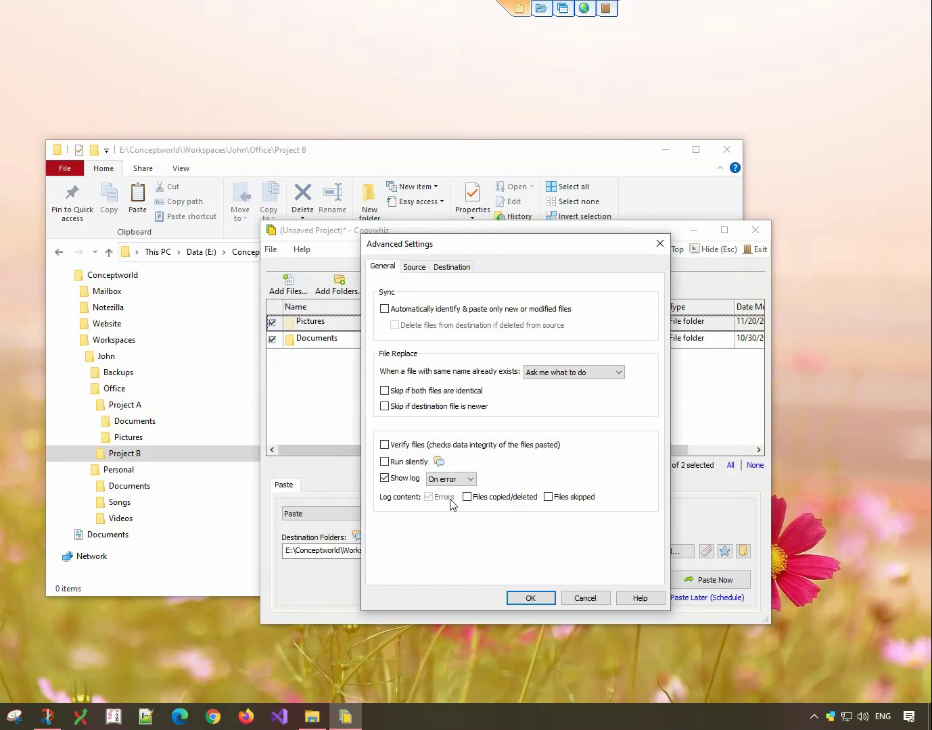
pyautogui.click(449, 278)
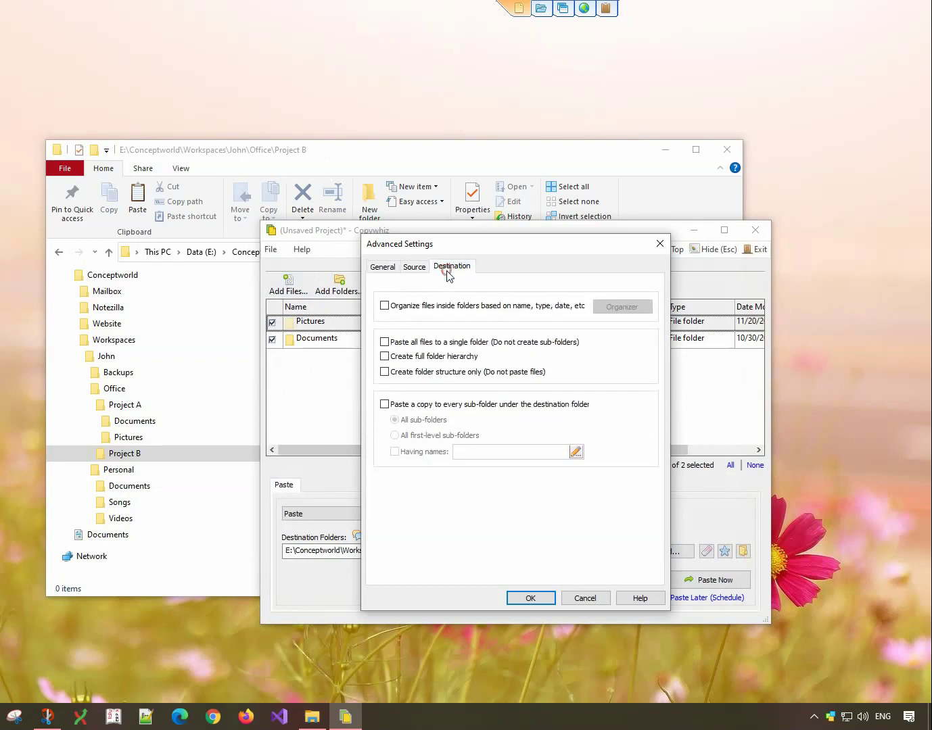
pyautogui.click(384, 372)
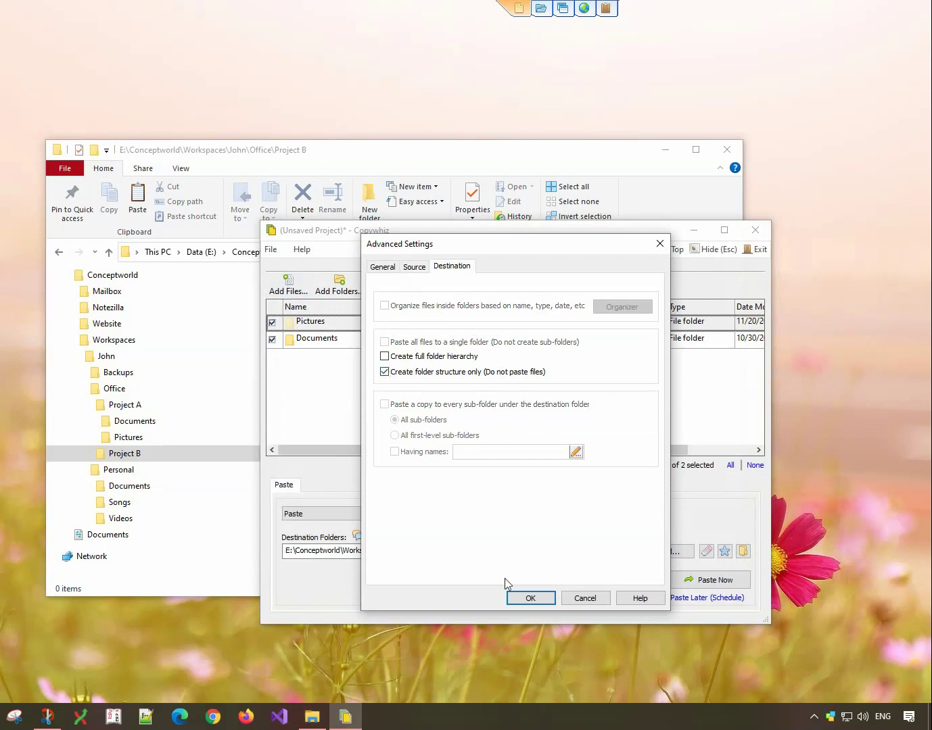
pyautogui.click(515, 596)
pyautogui.click(716, 580)
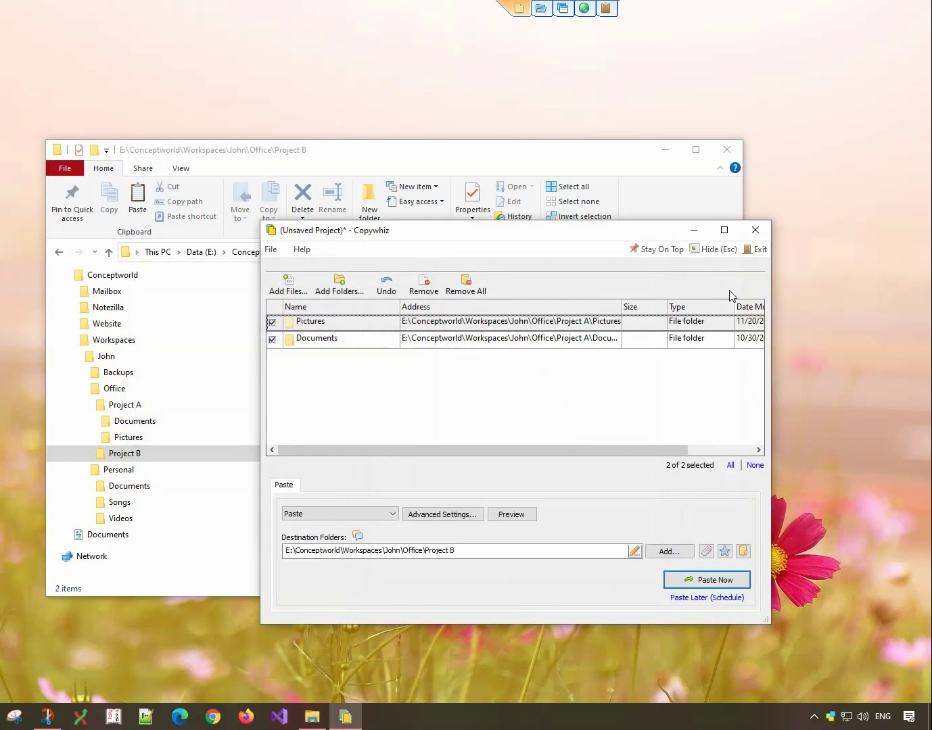
pyautogui.click(755, 231)
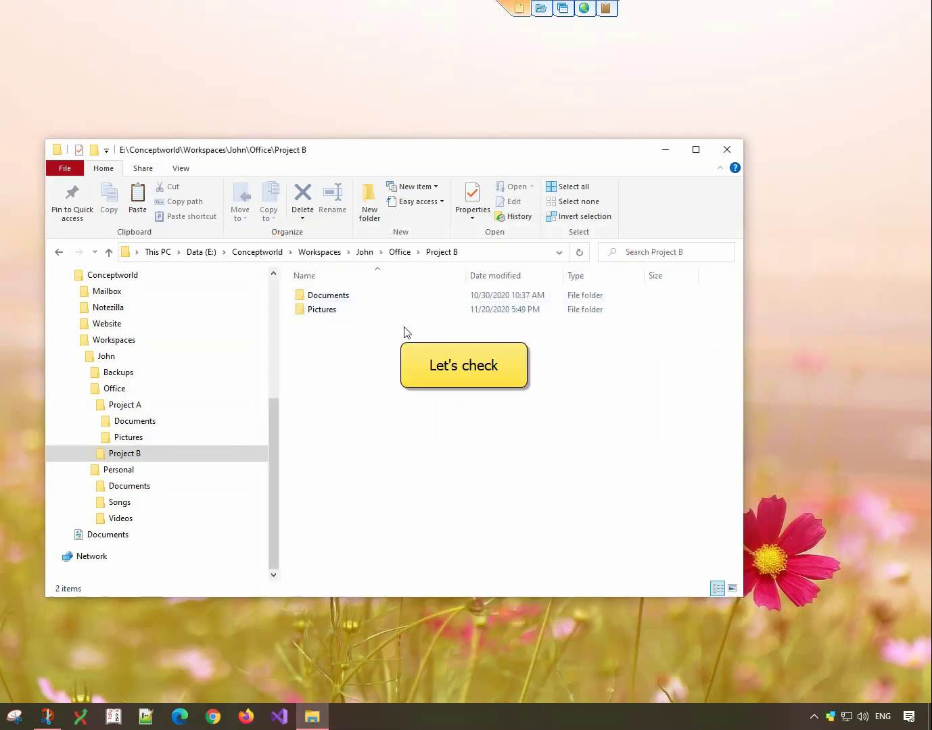
# Step: Check that Project B's Documents and Pictures\Approved folders contain no files
pyautogui.doubleClick(351, 294)
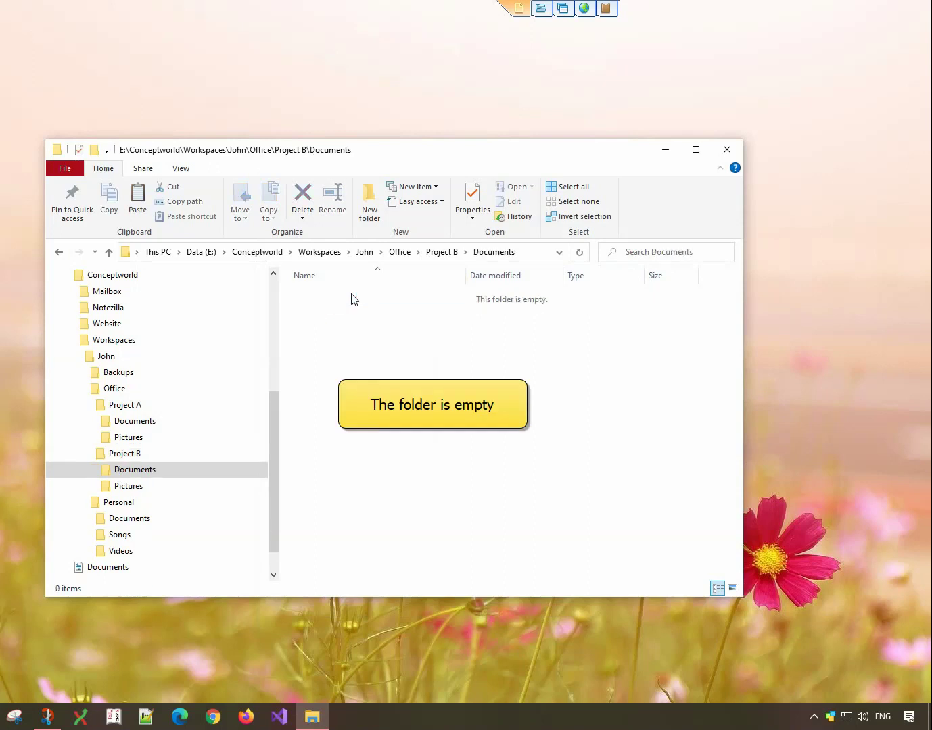
pyautogui.click(132, 488)
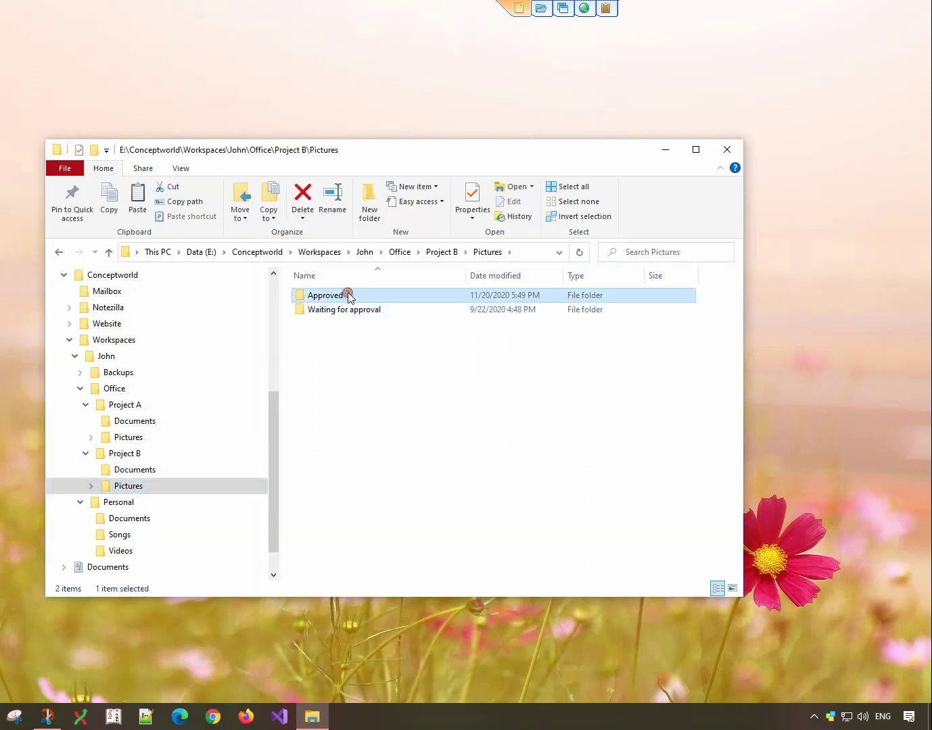
pyautogui.doubleClick(342, 296)
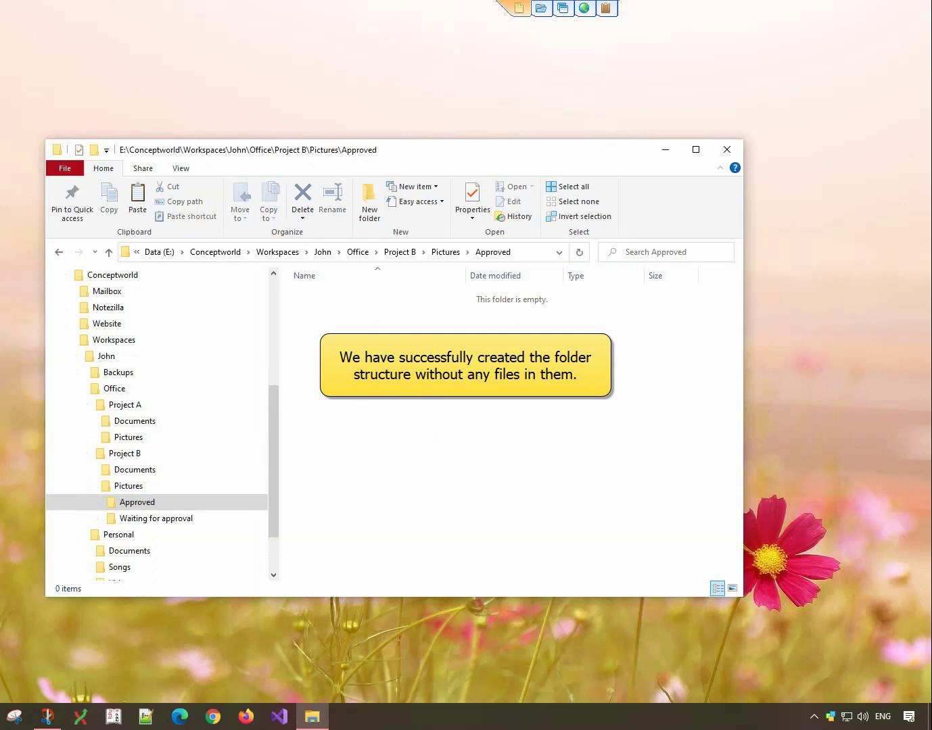
# Step: Close the File Explorer window
pyautogui.click(725, 149)
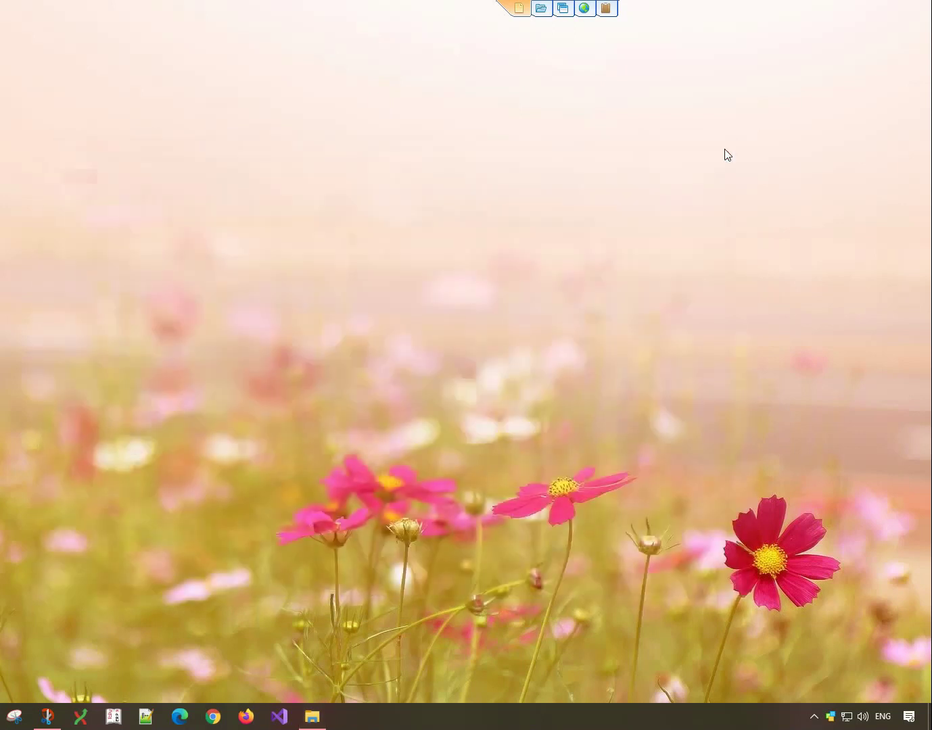